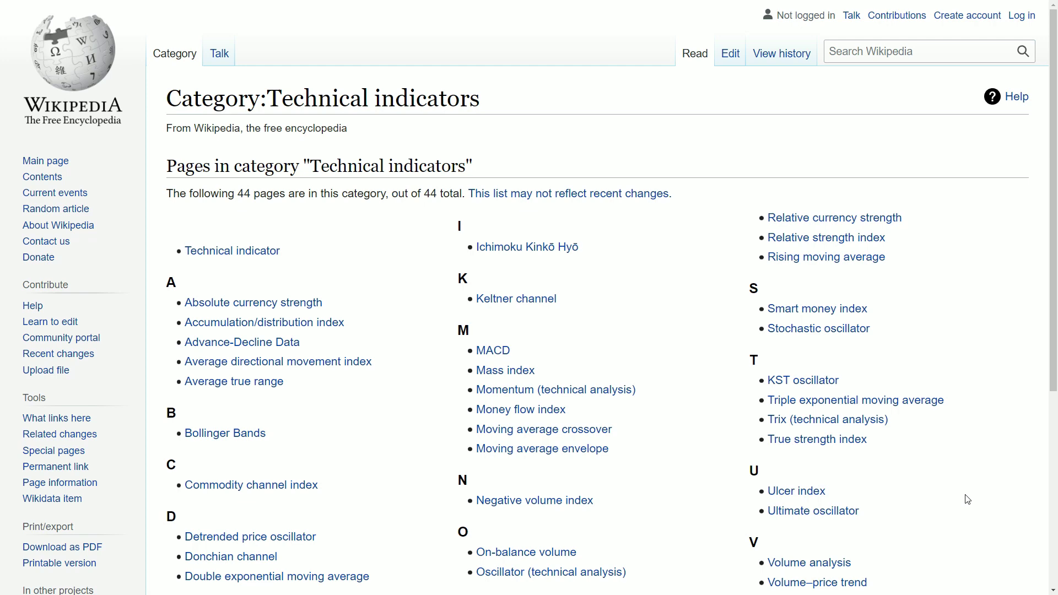
- In the Builder's building blocks, allow only (STOP) Enter at stop entry orders
scroll(968, 500, "down", 2)
scroll(968, 499, "down", 2)
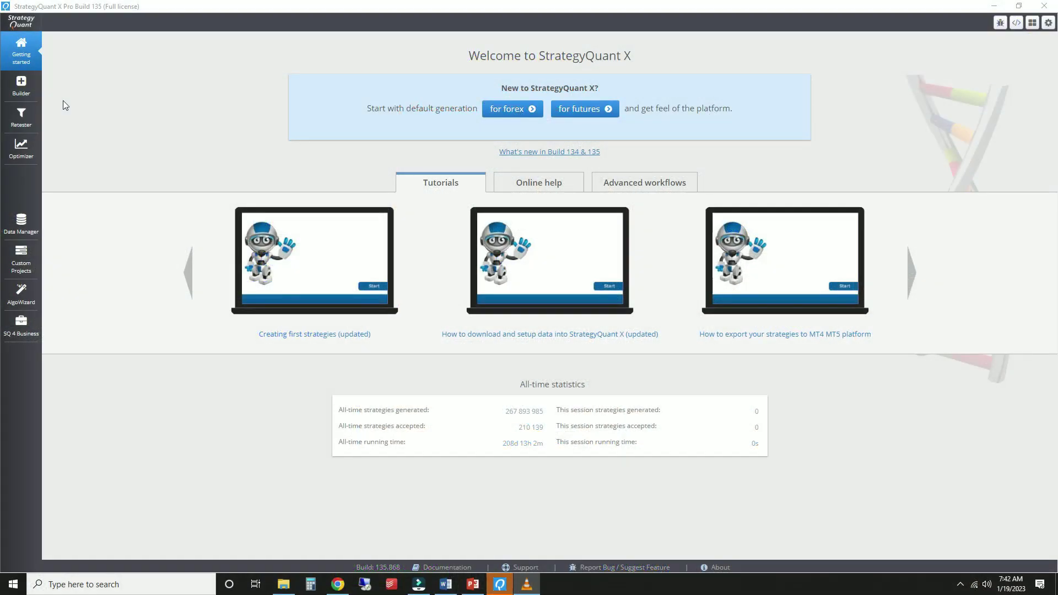
left_click(21, 85)
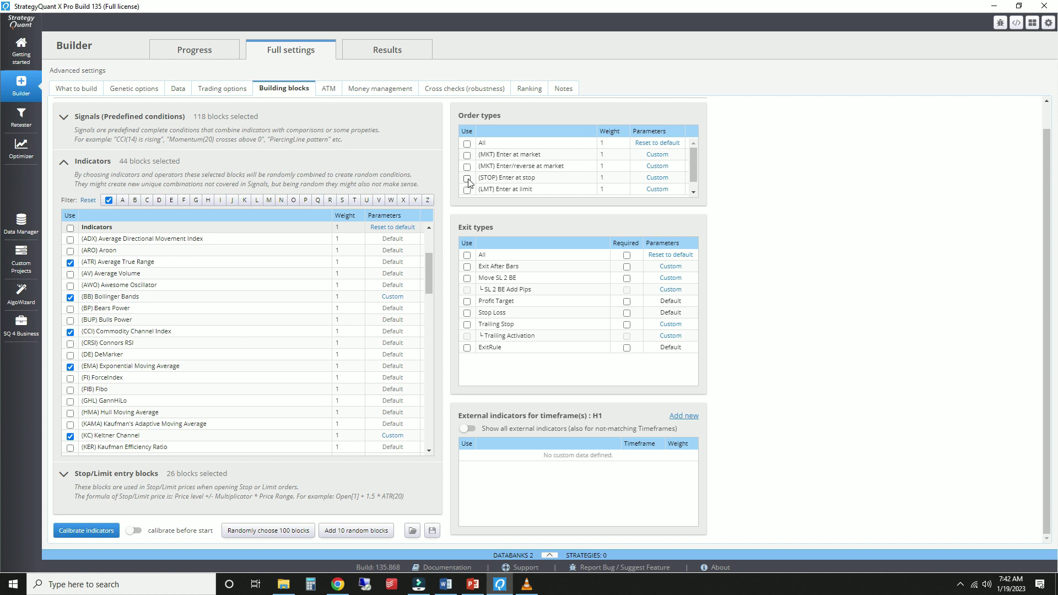
left_click(467, 178)
- Mark Stop Loss and Exit After Bars exits as both used and required
left_click(467, 313)
left_click(626, 314)
left_click(467, 267)
left_click(626, 268)
mouse_move(428, 271)
left_mouse_down()
mouse_move(423, 350)
mouse_move(440, 276)
left_mouse_up()
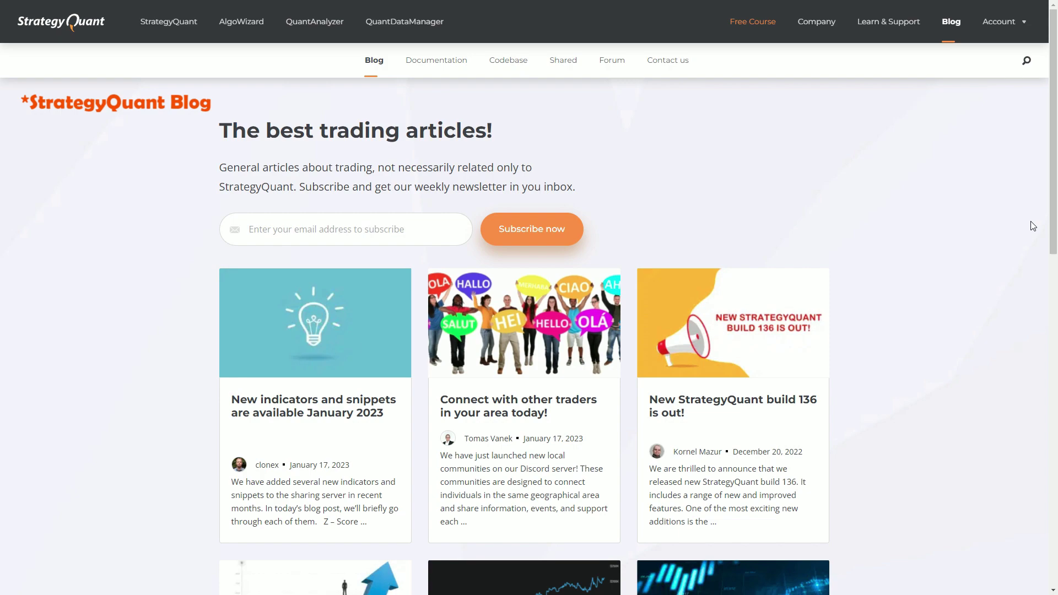
left_click_drag(1047, 227, 1045, 381)
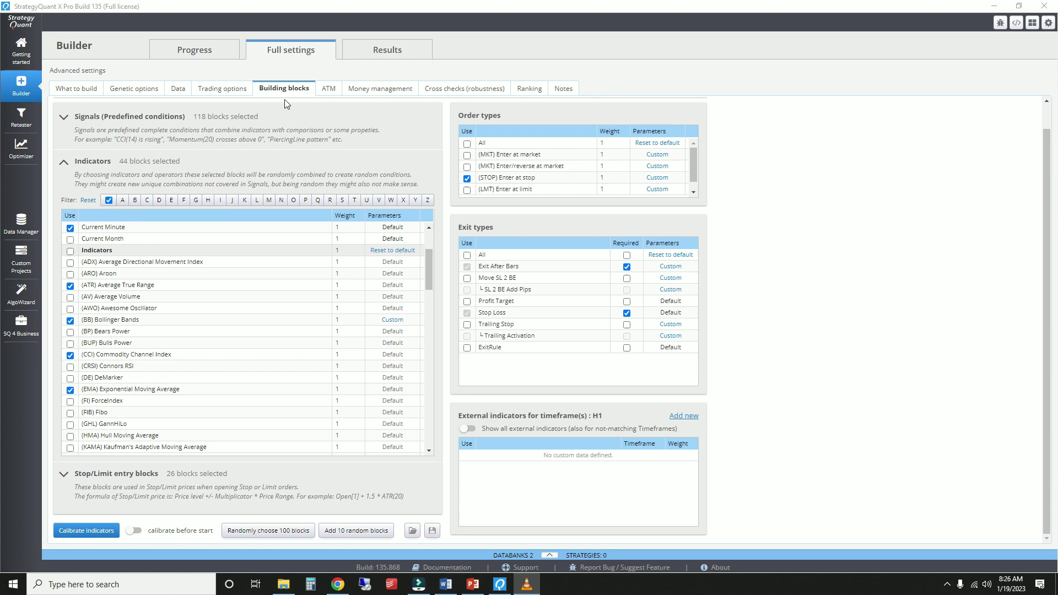
- Limit entry rules to a maximum of 2 conditions and raise maximum indicator period to 100
left_click(90, 92)
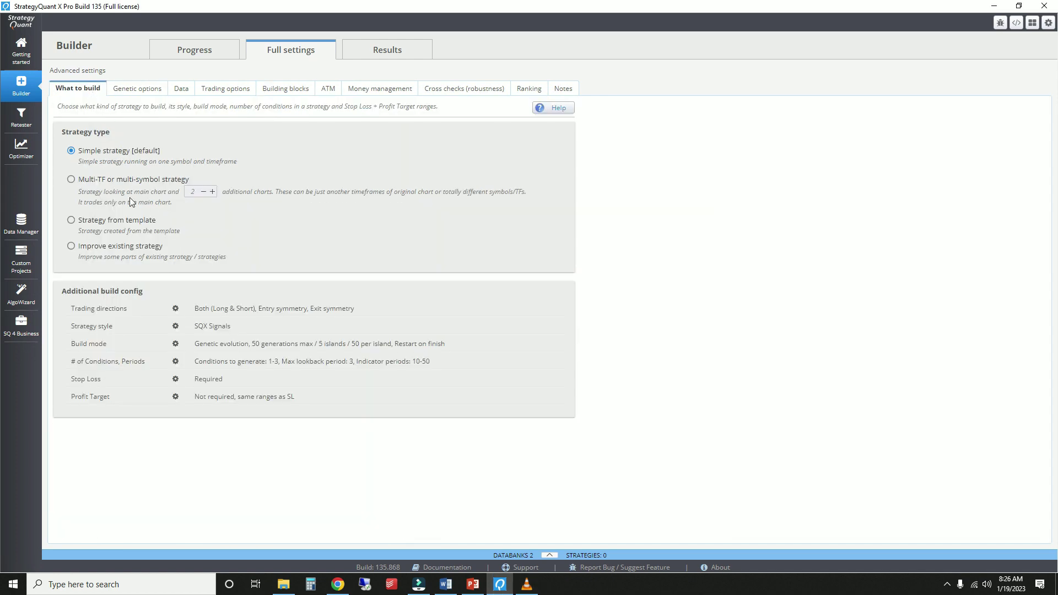
left_click(175, 363)
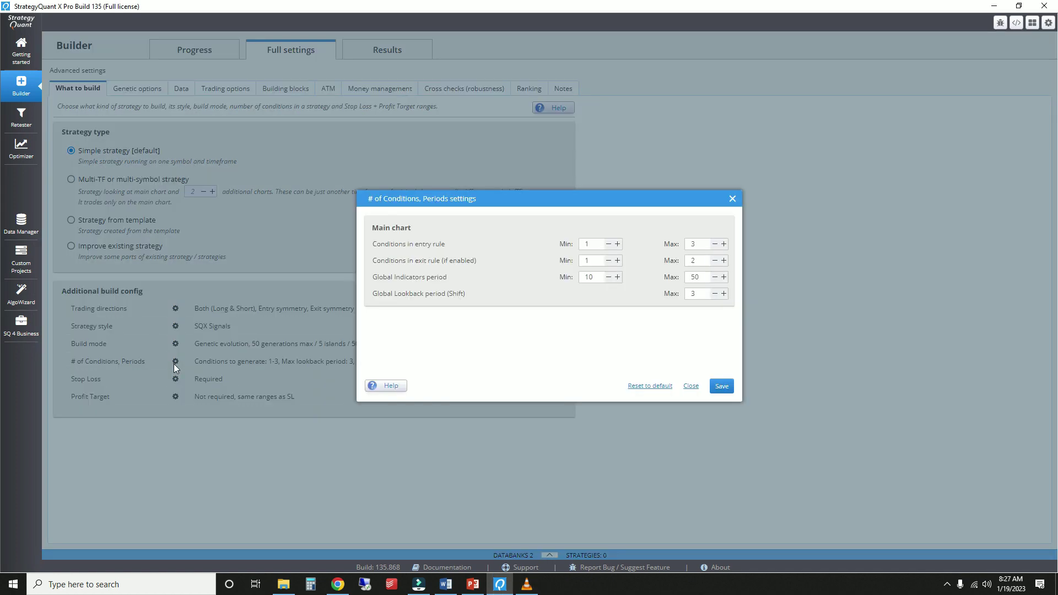
left_click_drag(702, 278, 685, 281)
left_click(715, 244)
left_click(718, 387)
- Enable fixed-pip and ATR-based stop loss types and save
left_click(175, 380)
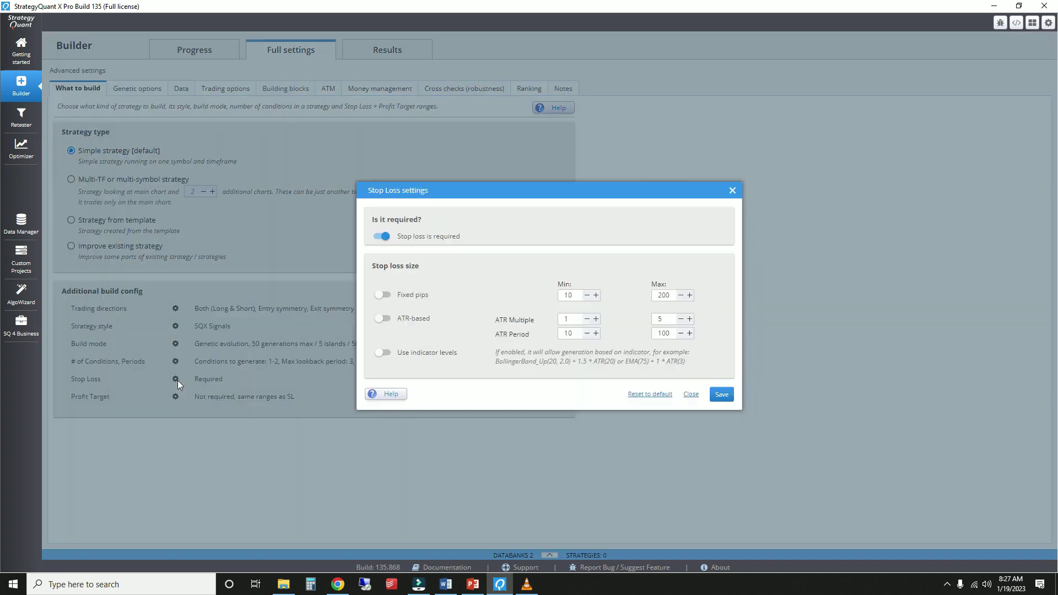
left_click(381, 295)
left_click(382, 319)
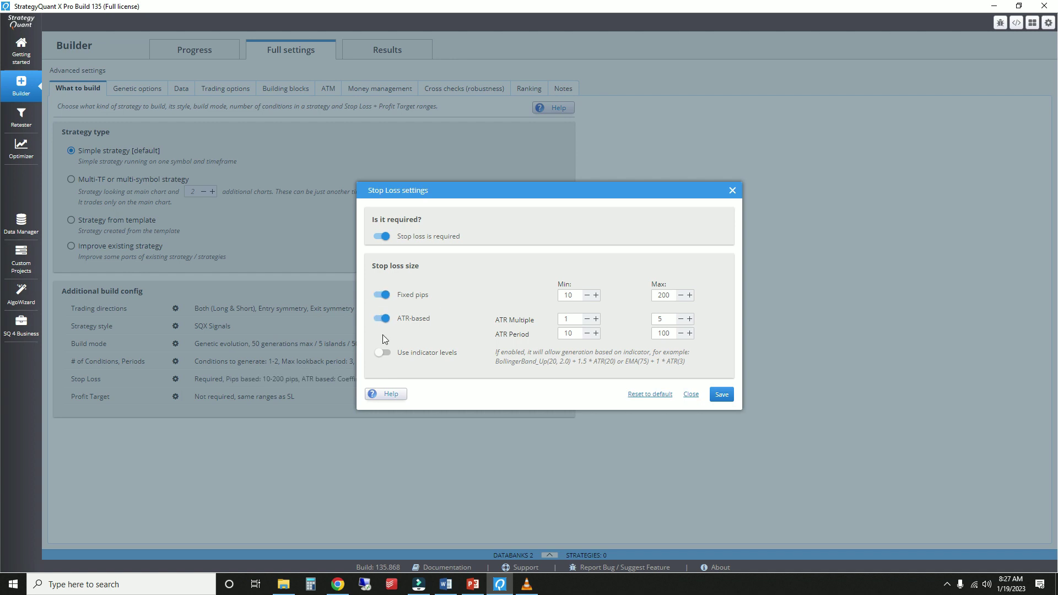
left_click(717, 396)
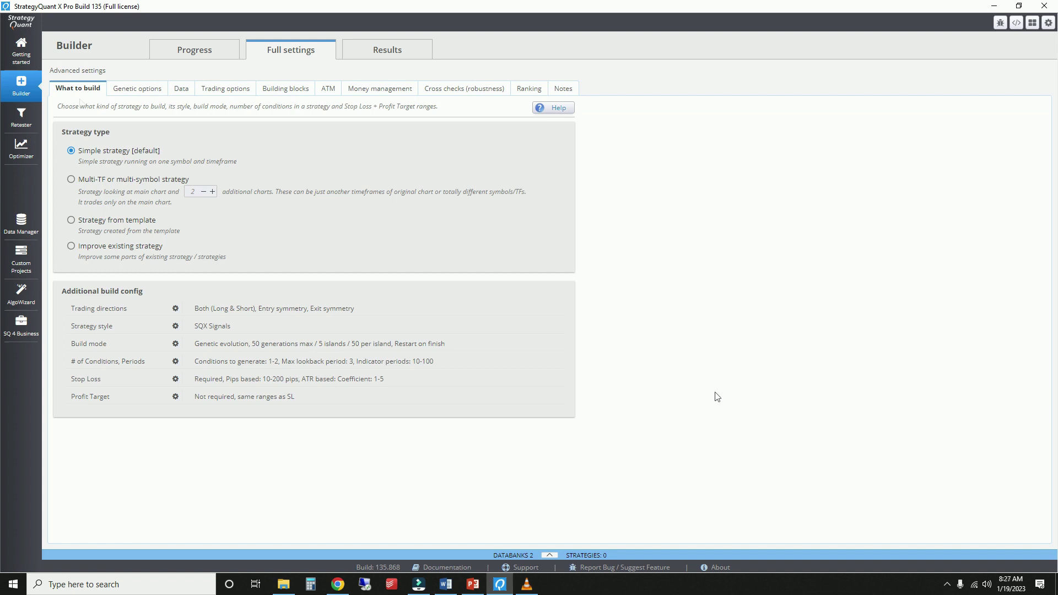
left_click(358, 91)
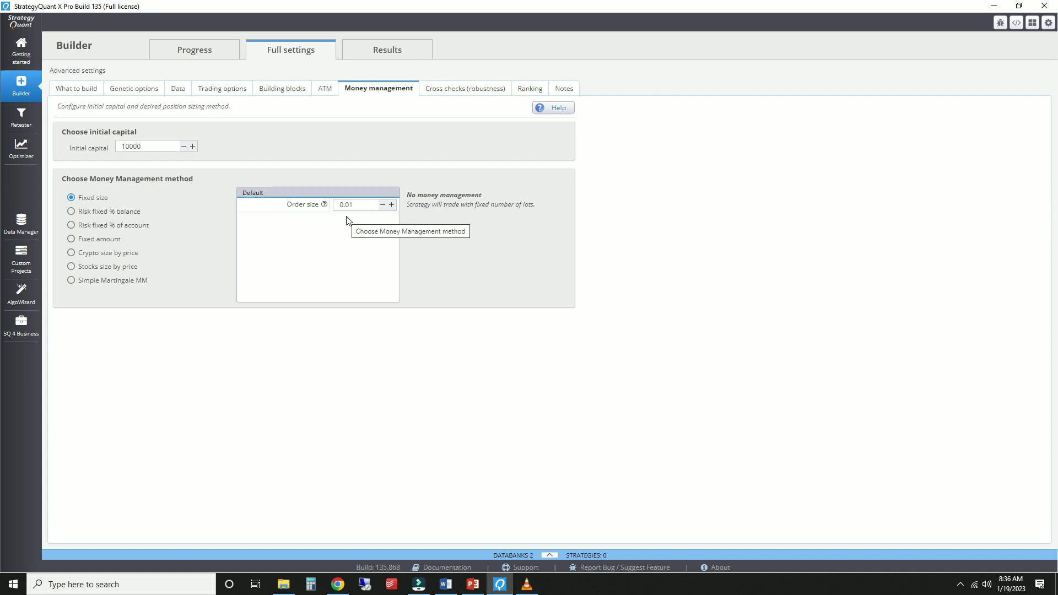
- Switch money management from a fixed lot to Risk fixed % of account
left_click(147, 226)
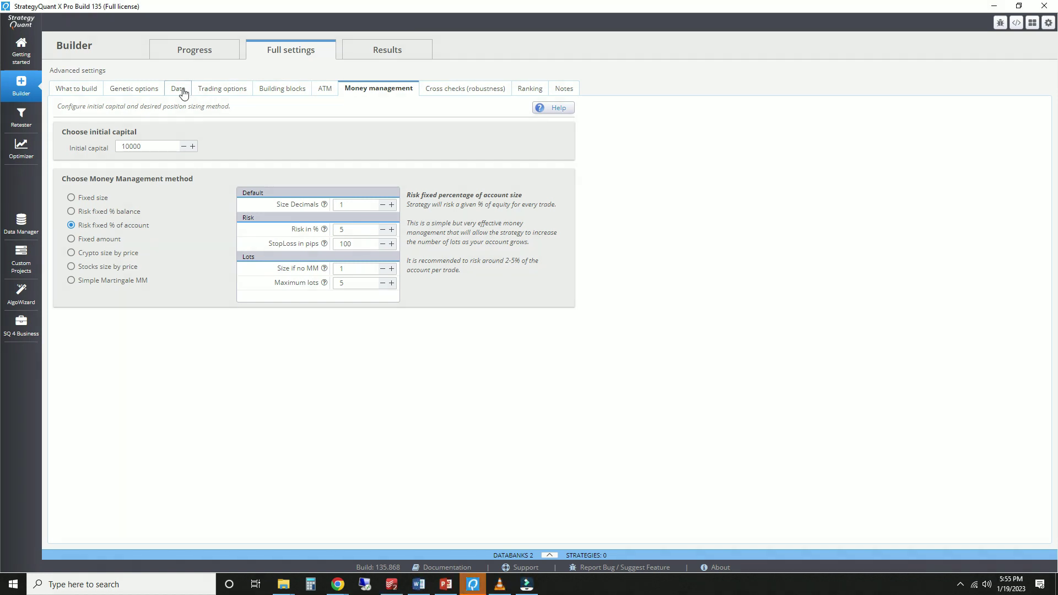
left_click(182, 89)
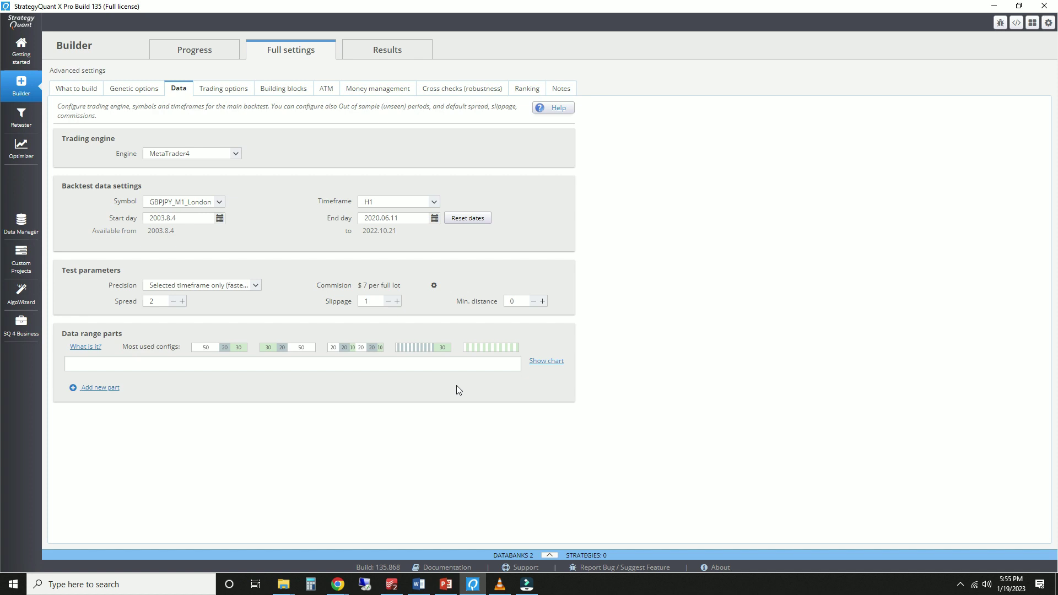
- Add an OOS1 range spanning 2011.12.25 to 2020.06.11 at the end of the data
left_click(111, 393)
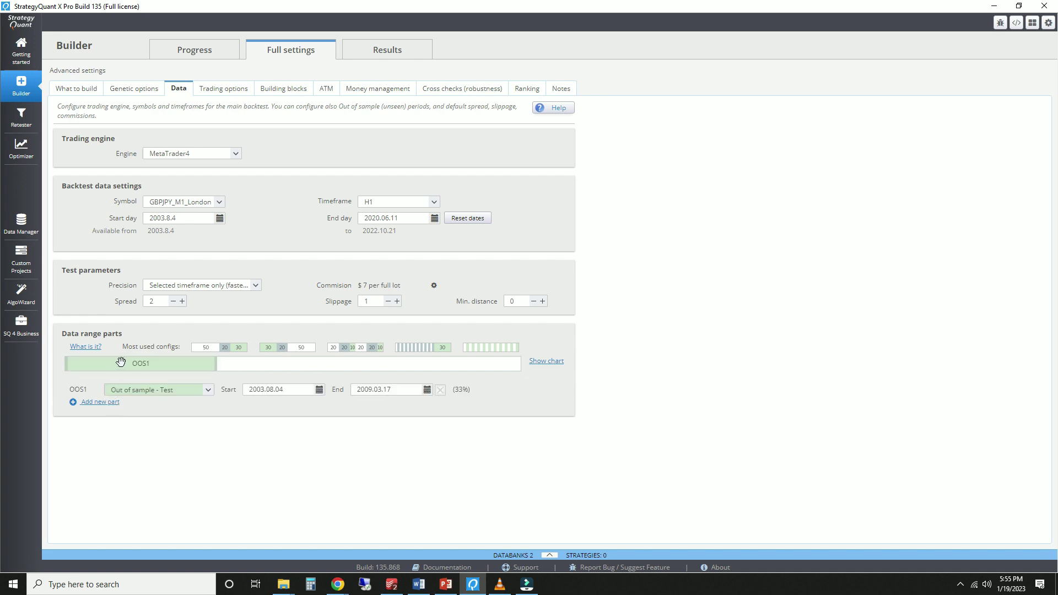
left_click_drag(116, 370, 498, 368)
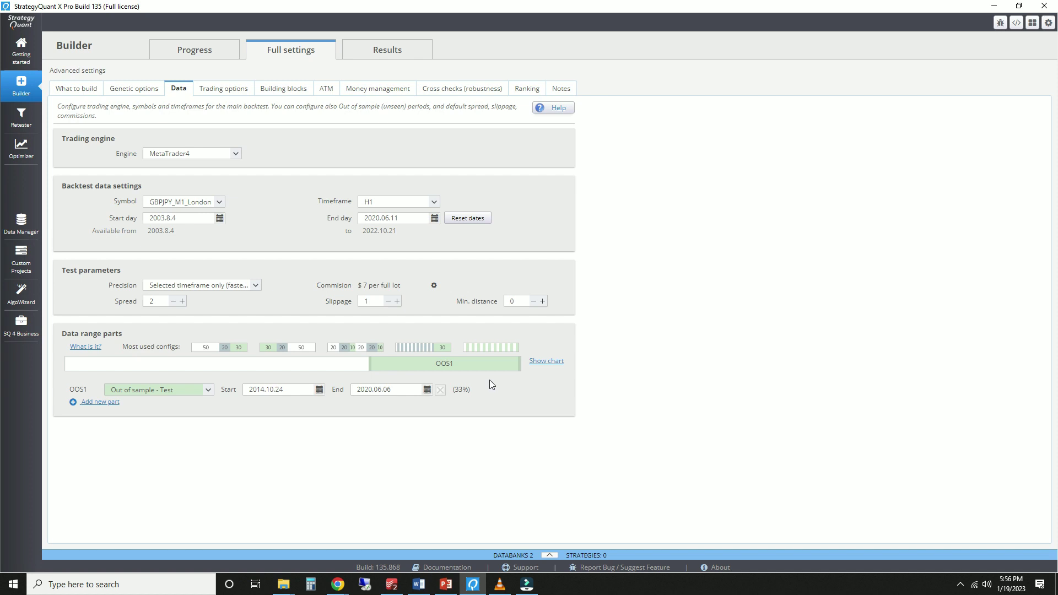
left_click_drag(520, 363, 527, 363)
left_click_drag(370, 363, 293, 364)
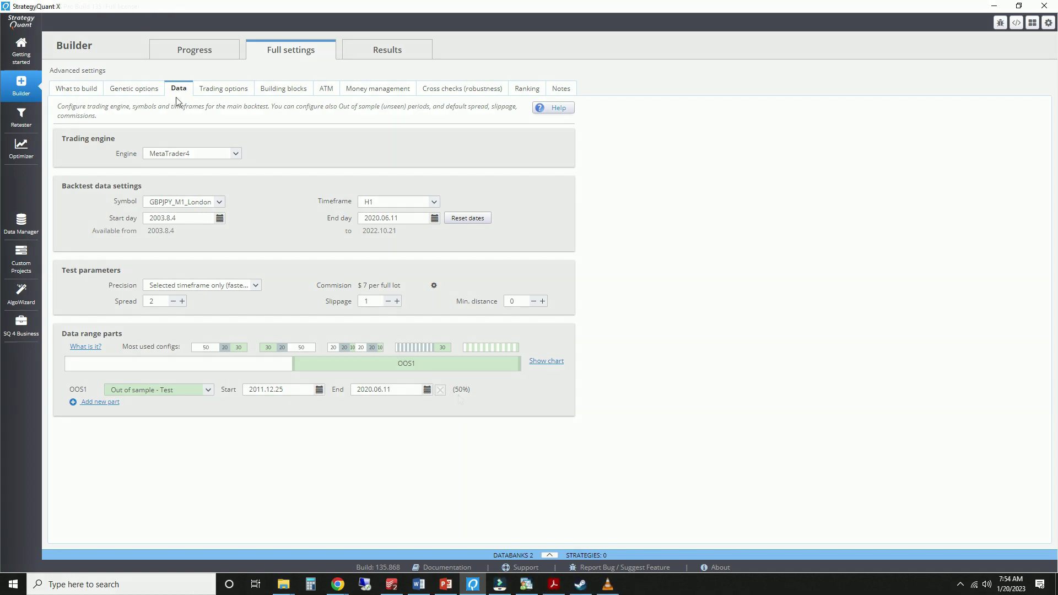
left_click(131, 94)
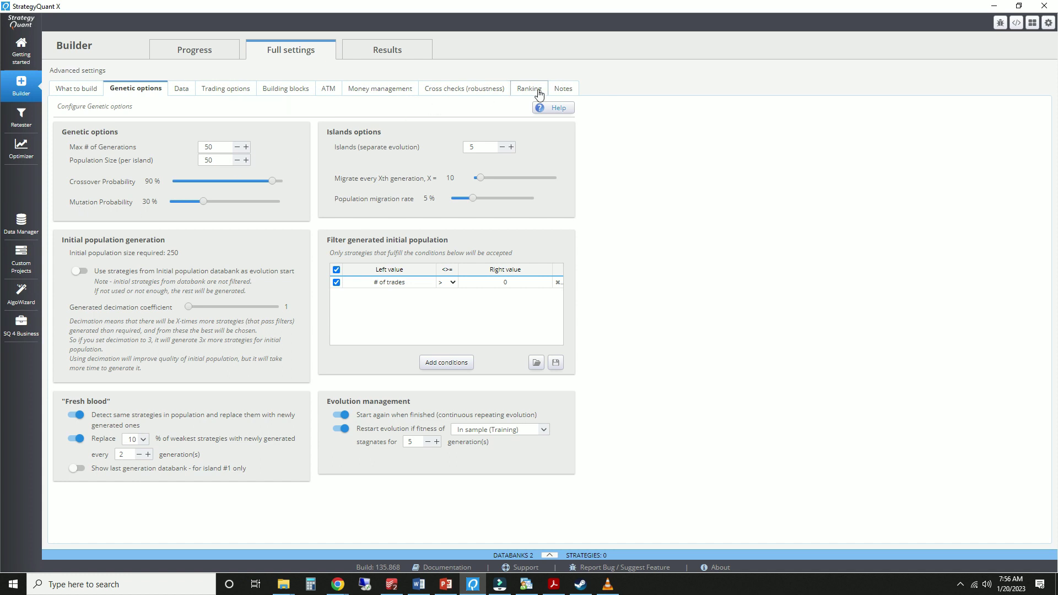
- Rank by Weighted Fitness (multiple goals) on main data, keeping the time-limit stop setting
left_click(526, 89)
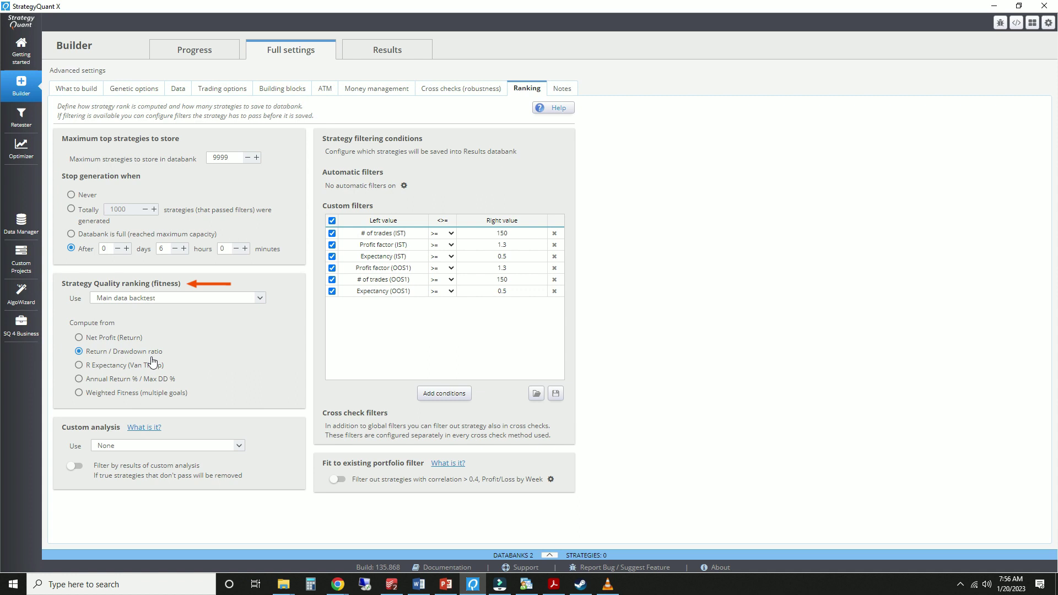
left_click(123, 392)
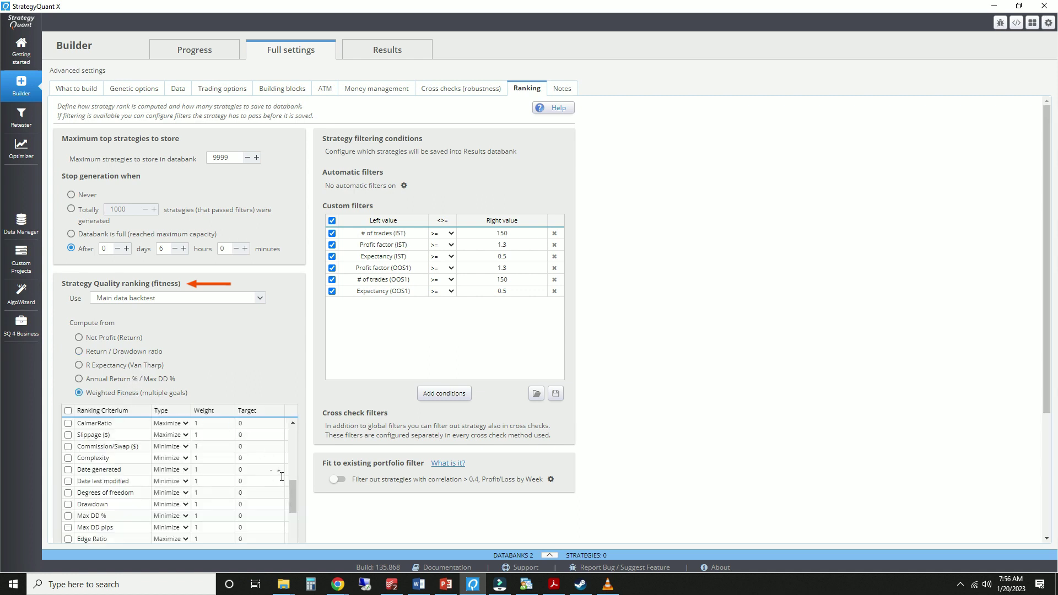
left_click_drag(290, 484, 293, 532)
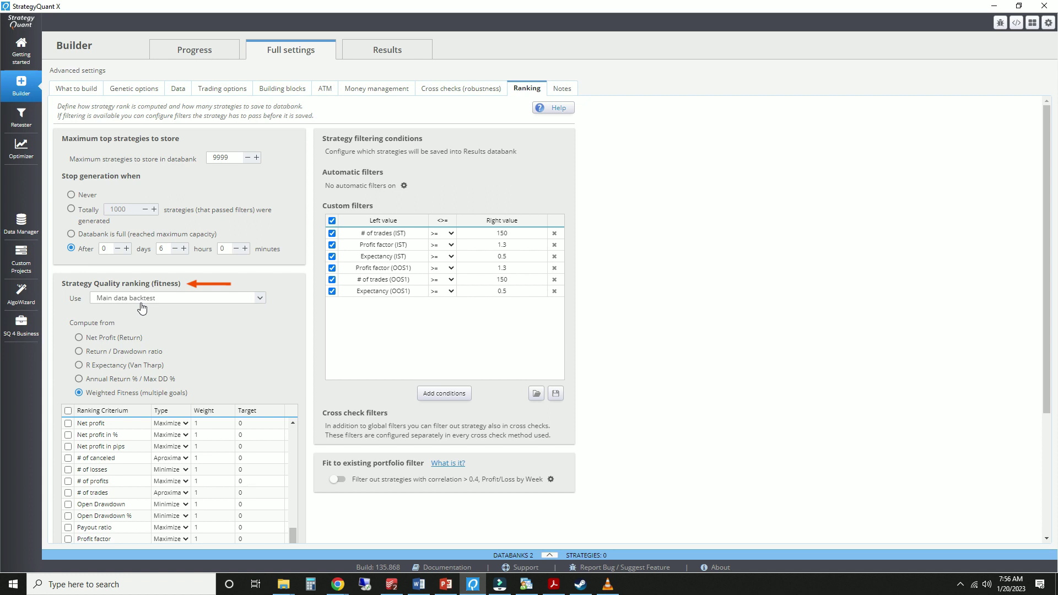
left_click(169, 300)
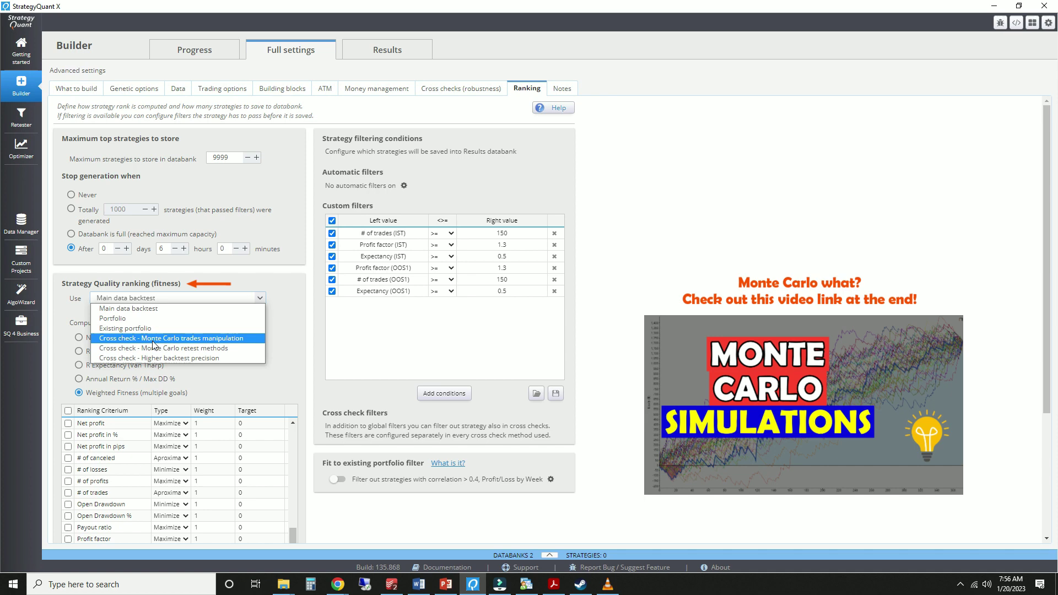
left_click(157, 311)
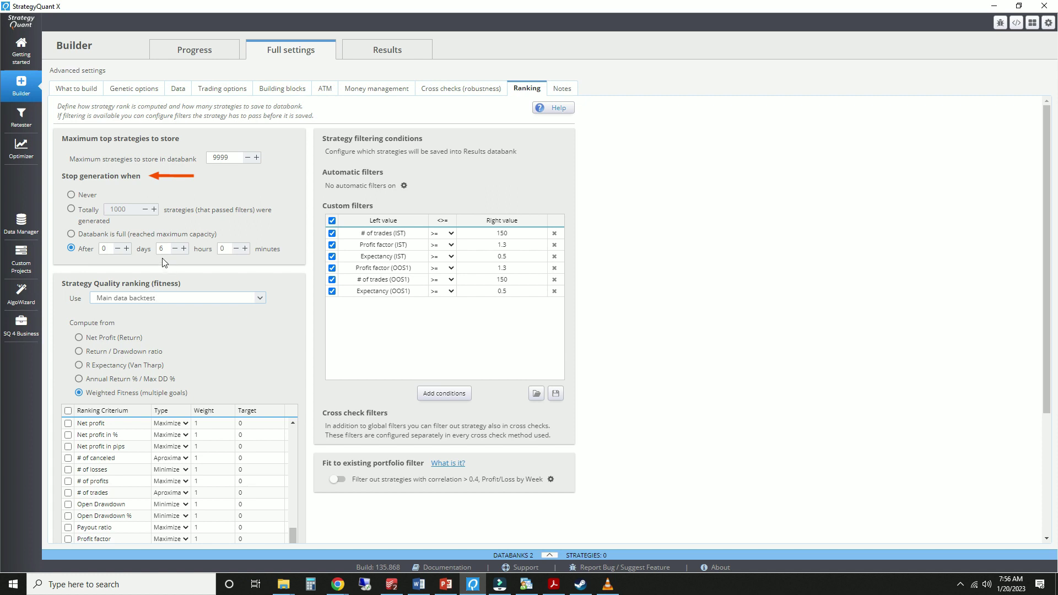
left_click(90, 212)
left_click(83, 251)
- Switch to Genetic options to review evolution restarts and fresh-blood settings
left_click(134, 92)
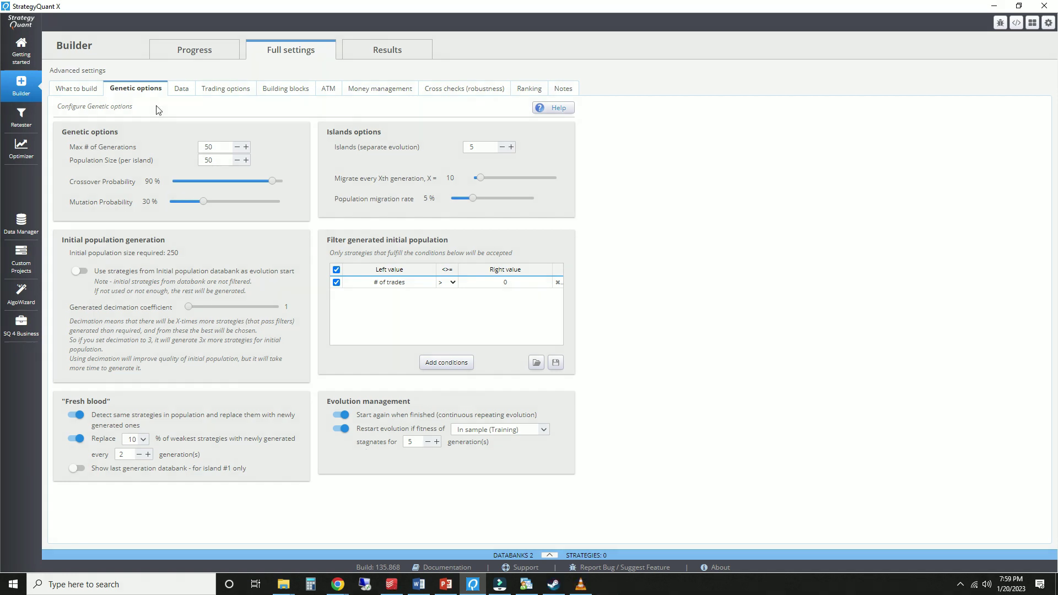
- Turn on all ten automatic filters from the Automatic filters configuration
left_click(526, 90)
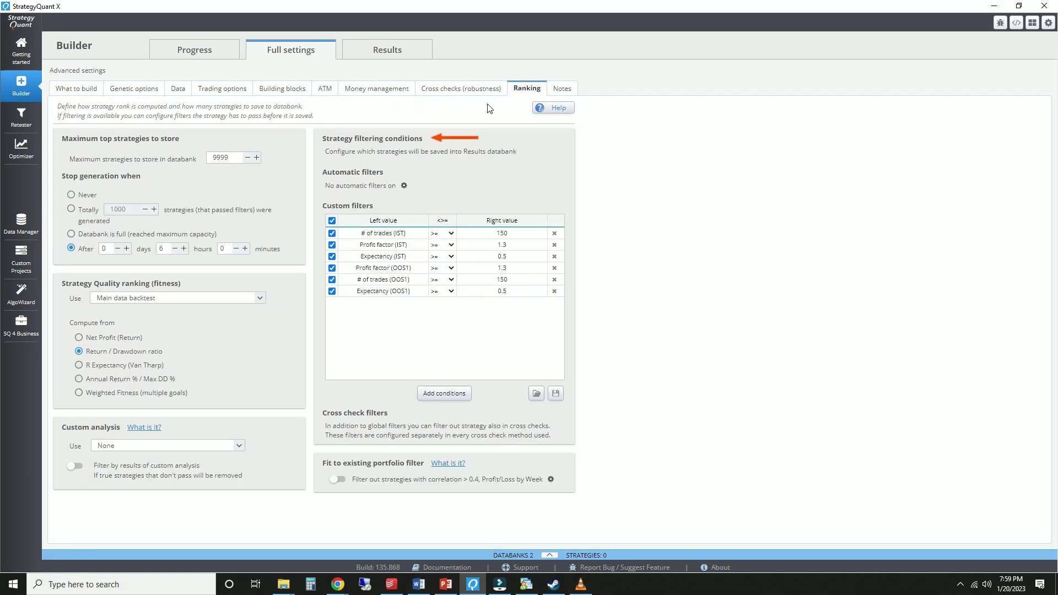
left_click(404, 187)
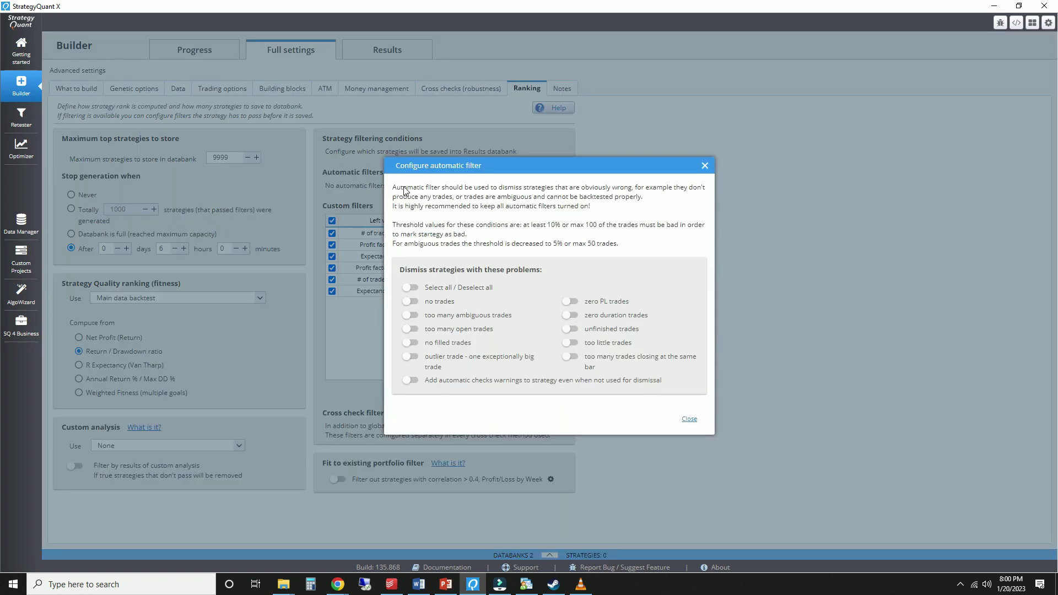
left_click(409, 287)
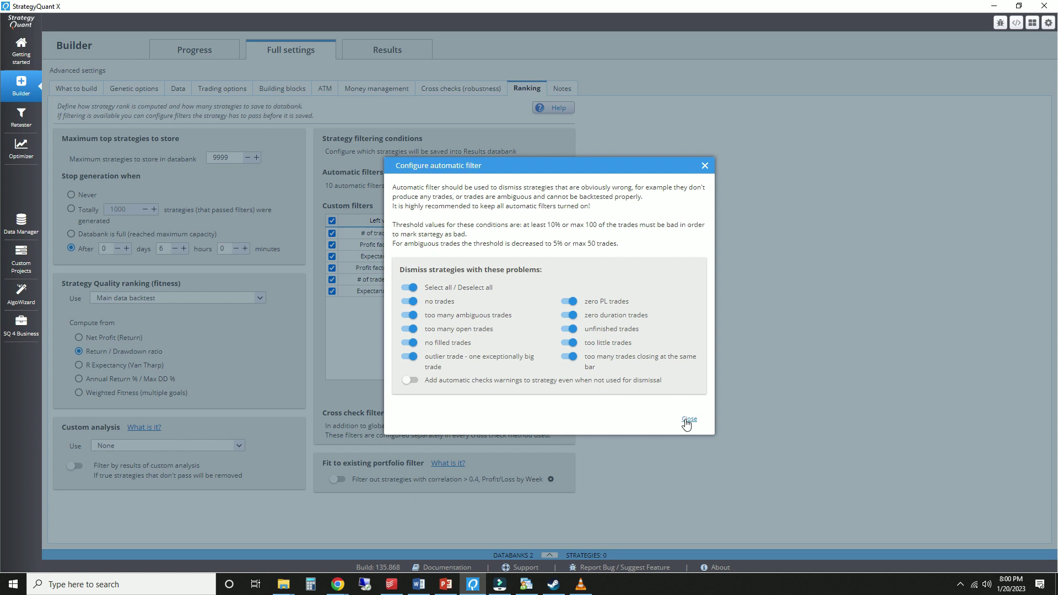
left_click(689, 420)
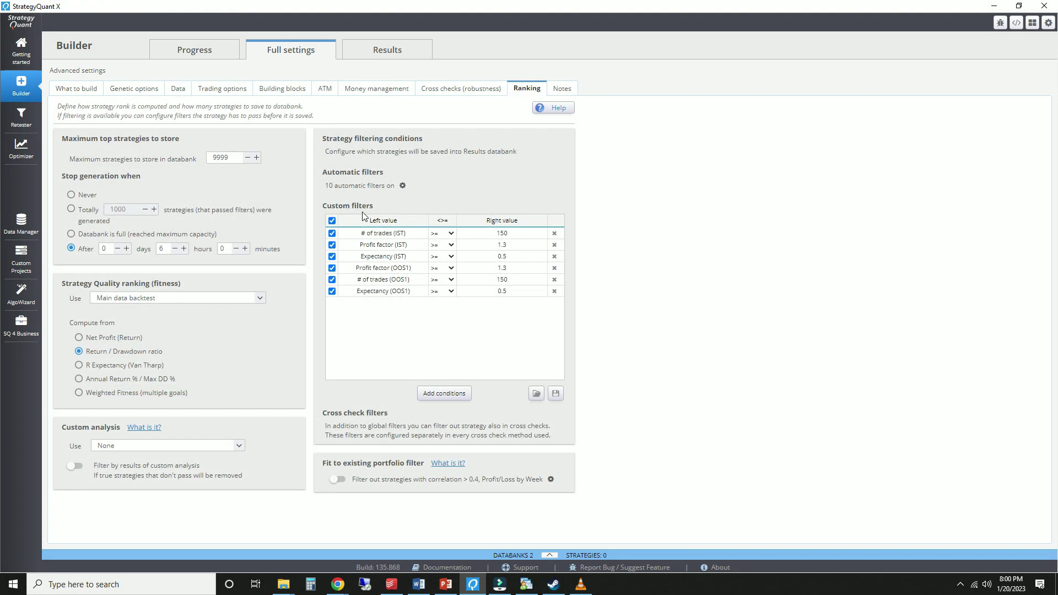
- Inspect the # of trades, Profit factor and Expectancy (IST) filter conditions without changing them
double_click(380, 237)
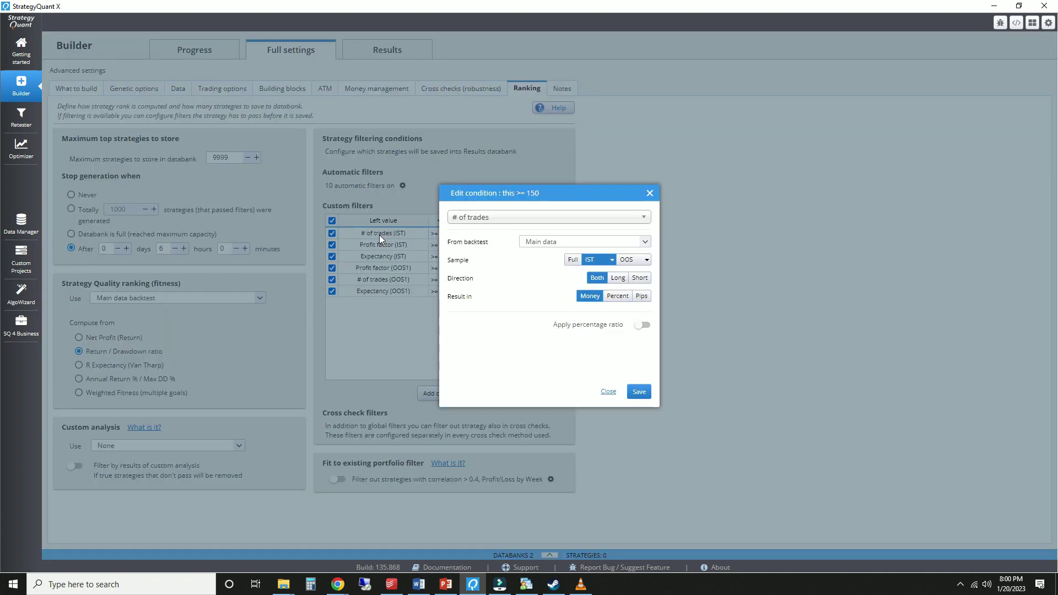
left_click(608, 392)
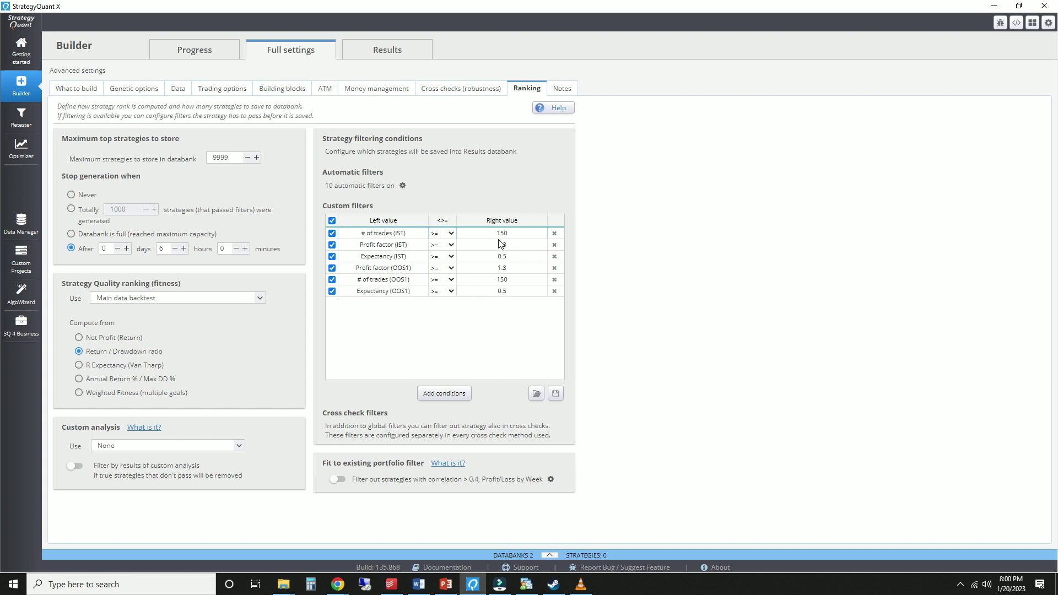
left_click(409, 246)
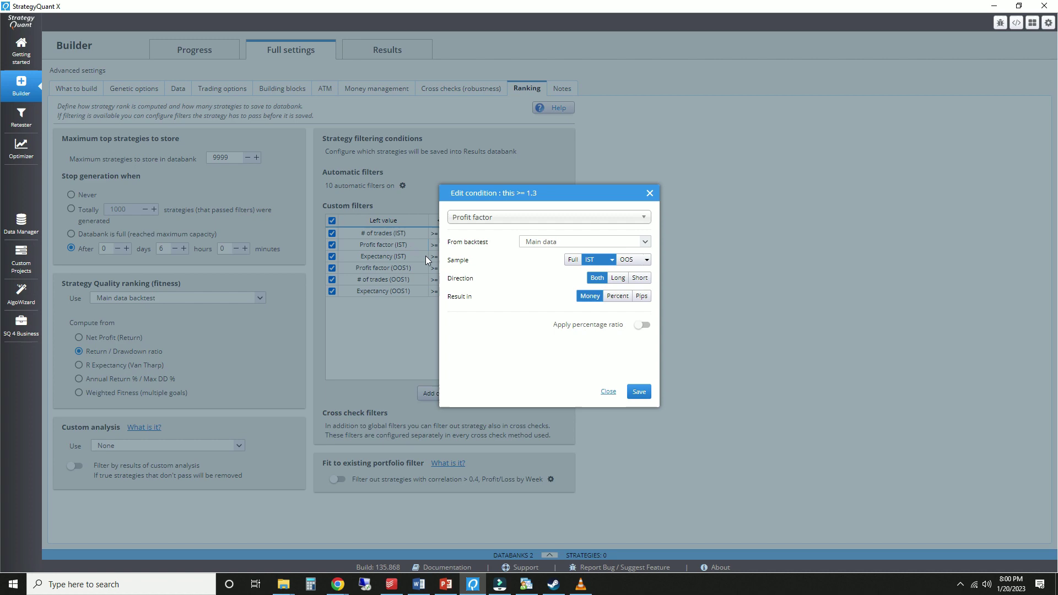
left_click(607, 391)
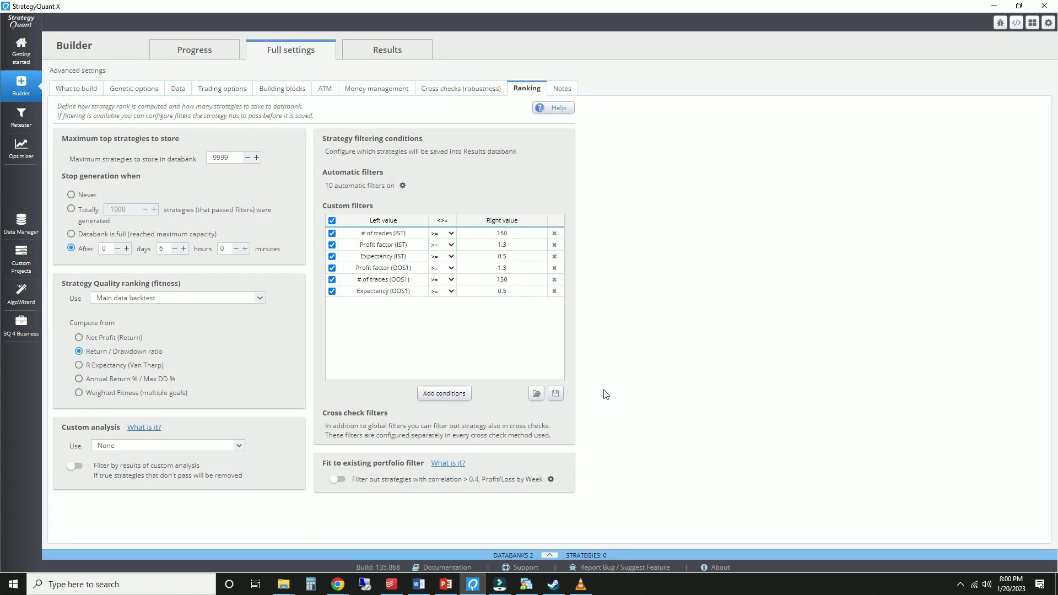
left_click(406, 258)
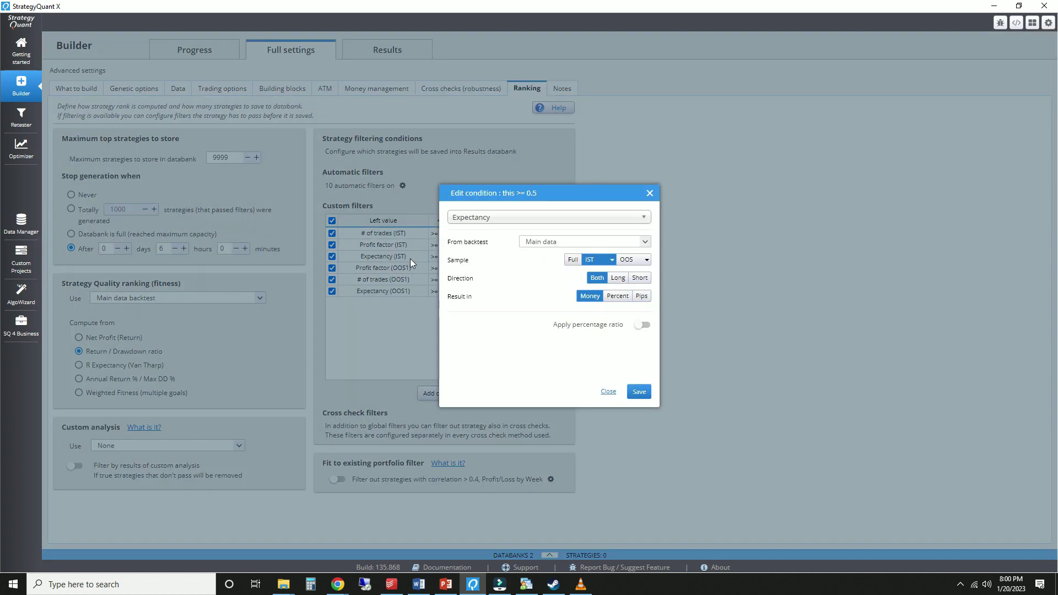
left_click(609, 393)
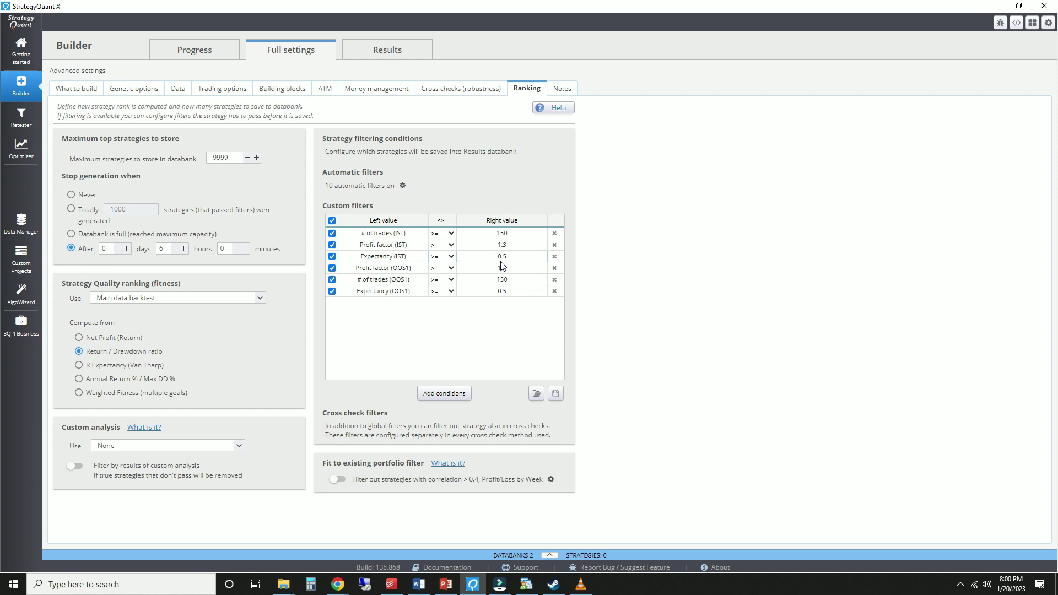
- Add a Longest trade (days) custom filter with the <= operator
left_click(462, 393)
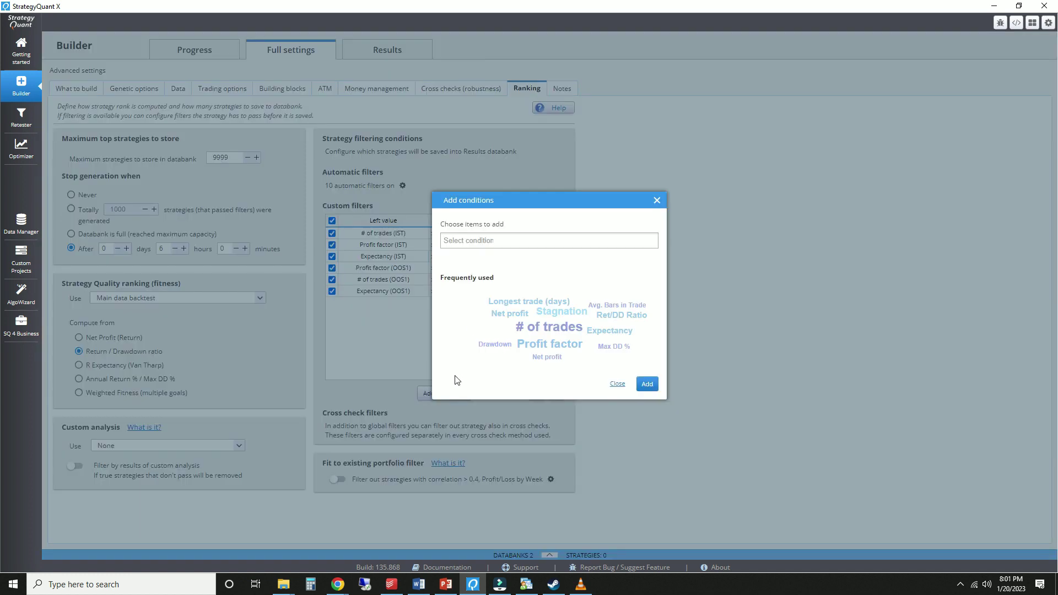
left_click(459, 243)
type("longest")
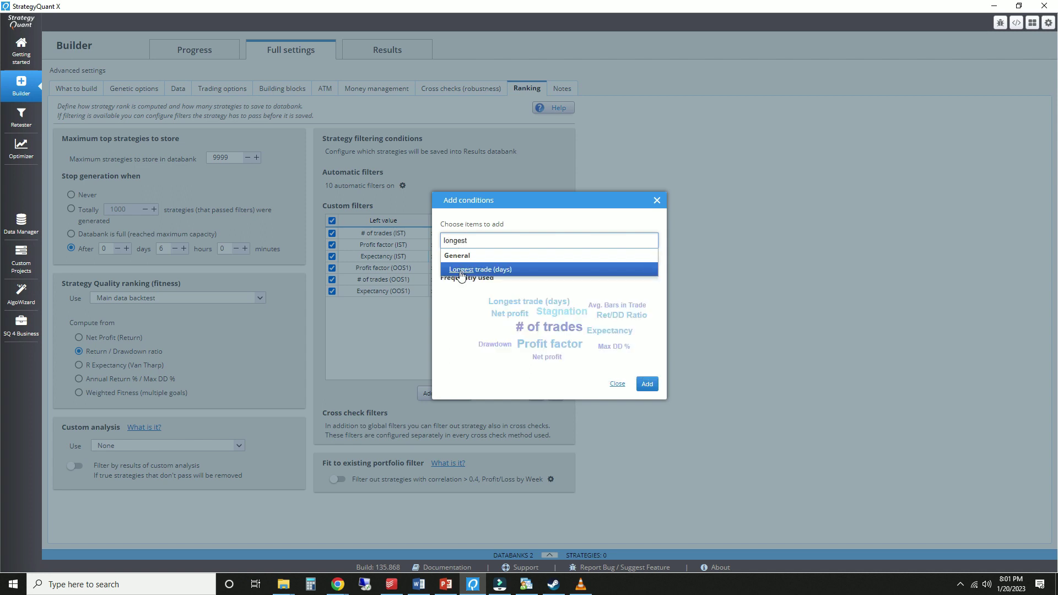
left_click(461, 270)
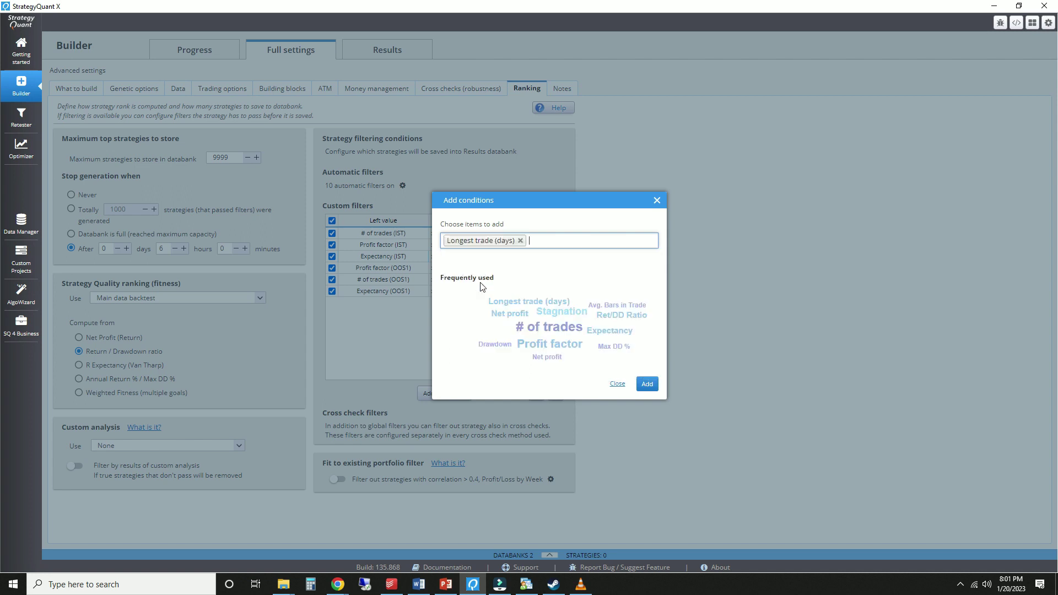
left_click(636, 385)
left_click(450, 303)
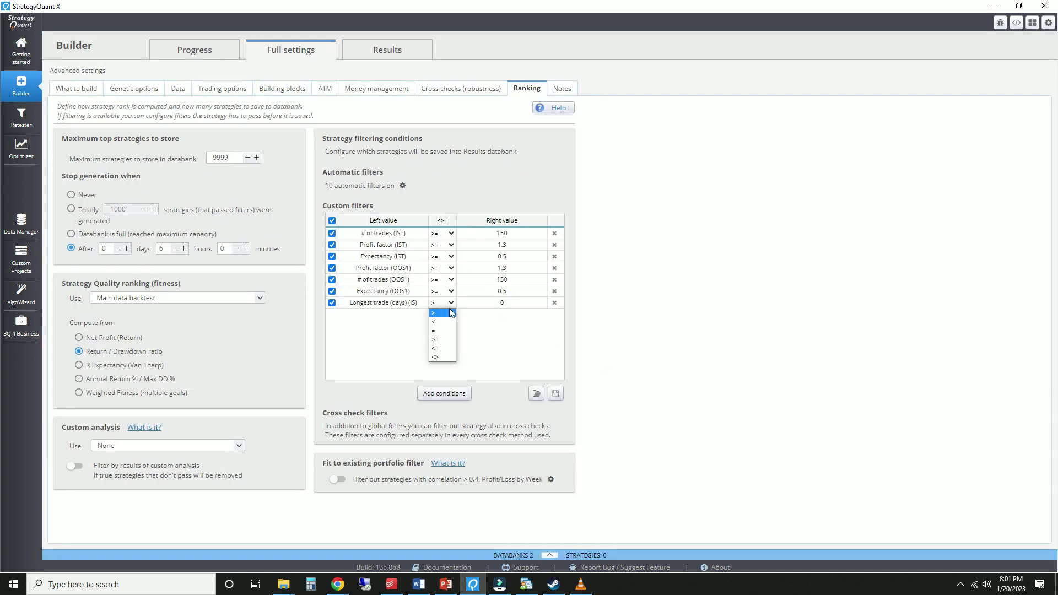
left_click(445, 347)
- Measure longest trade over the Full sample with a 30-day threshold
left_click(413, 306)
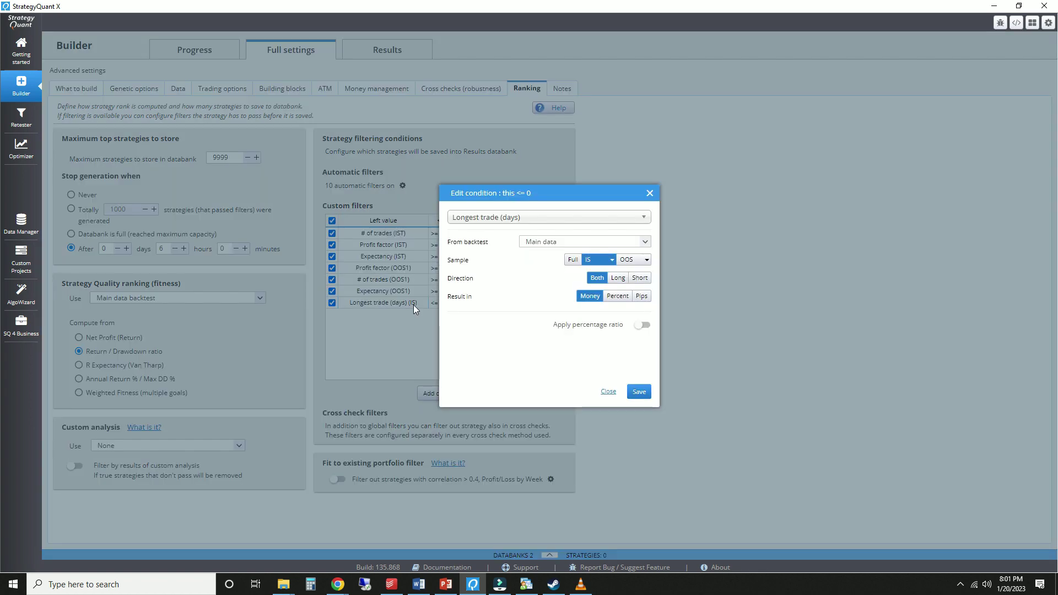
left_click(574, 259)
left_click(638, 391)
left_click(527, 303)
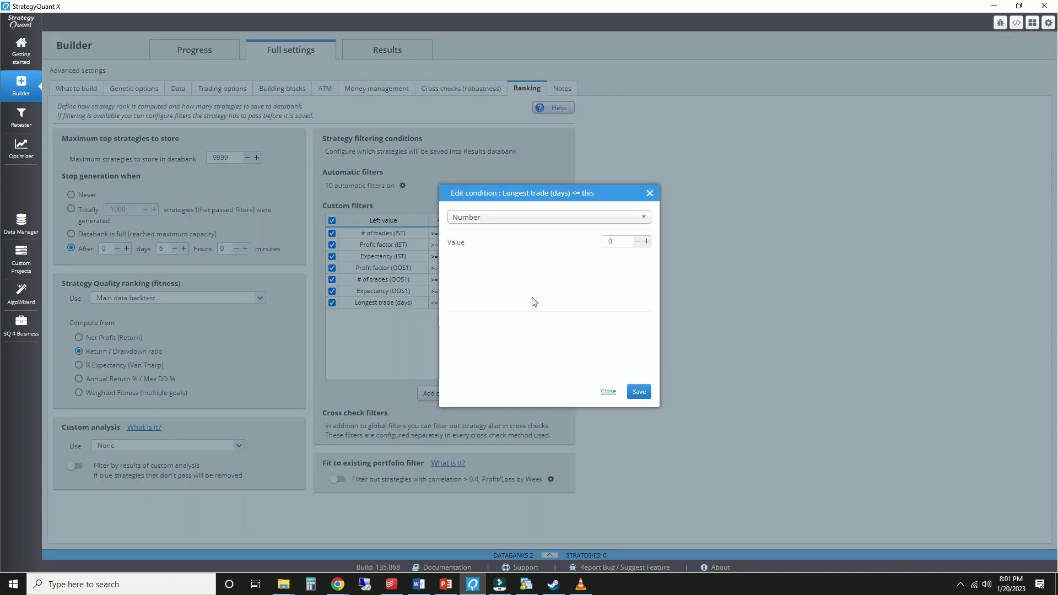
double_click(620, 242)
type("30")
left_click(638, 395)
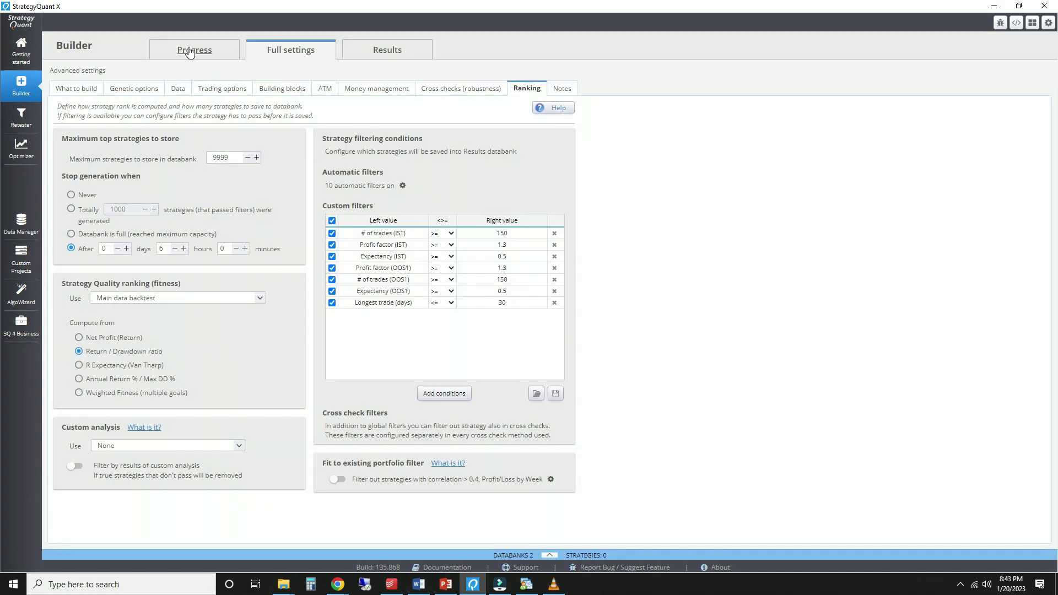
- Start the build from the Progress view and review the detailed rejection statistics
left_click(190, 52)
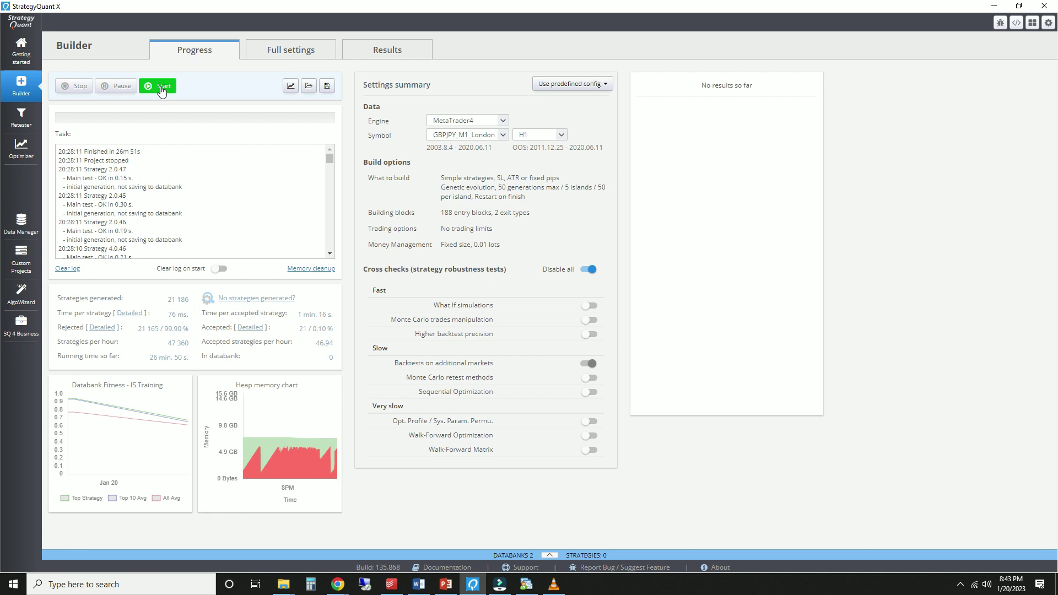
left_click(162, 89)
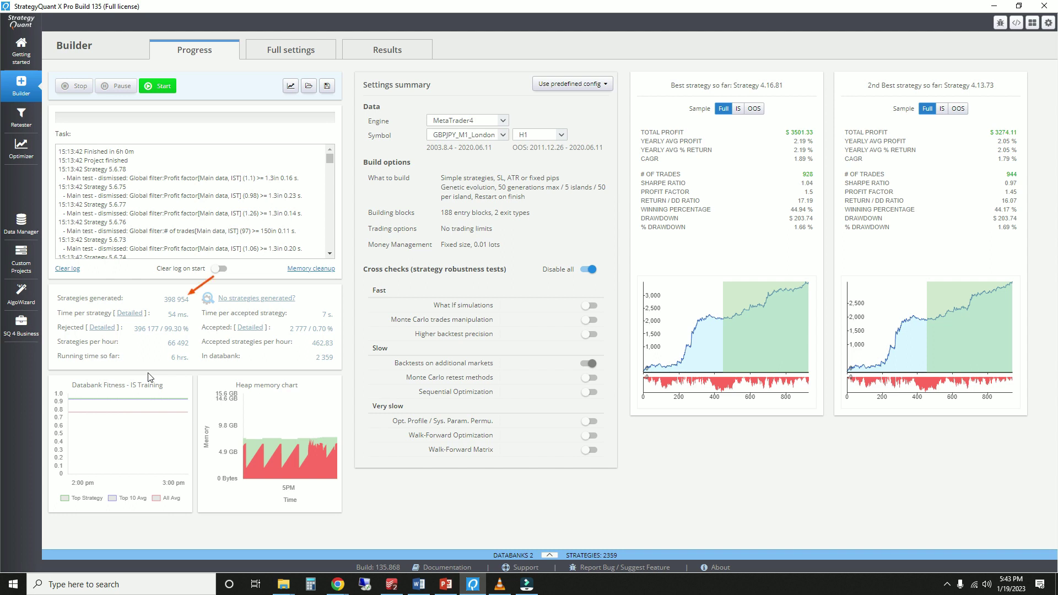
left_click(103, 328)
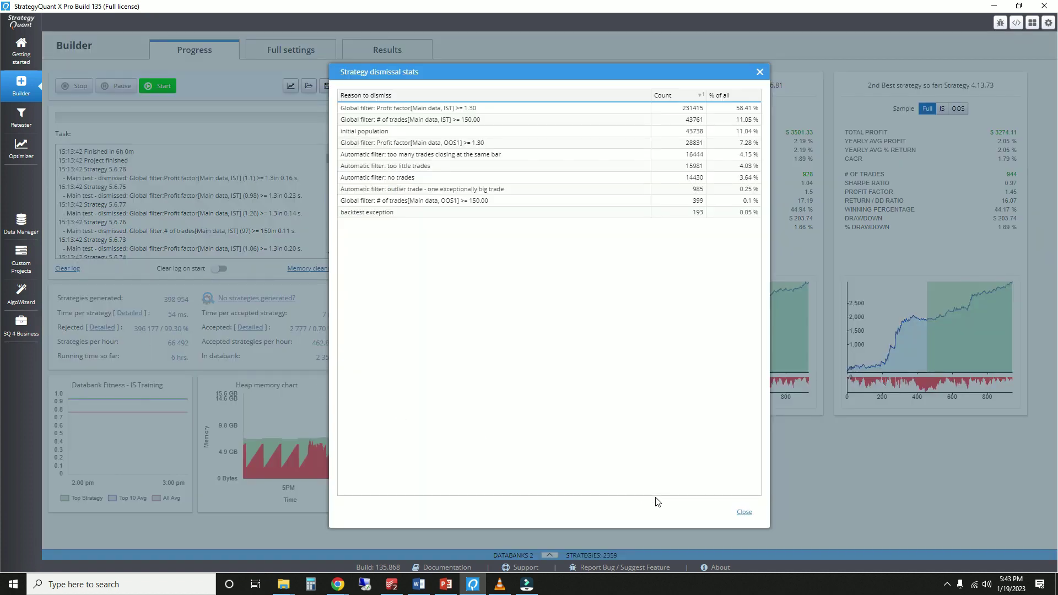
left_click(743, 513)
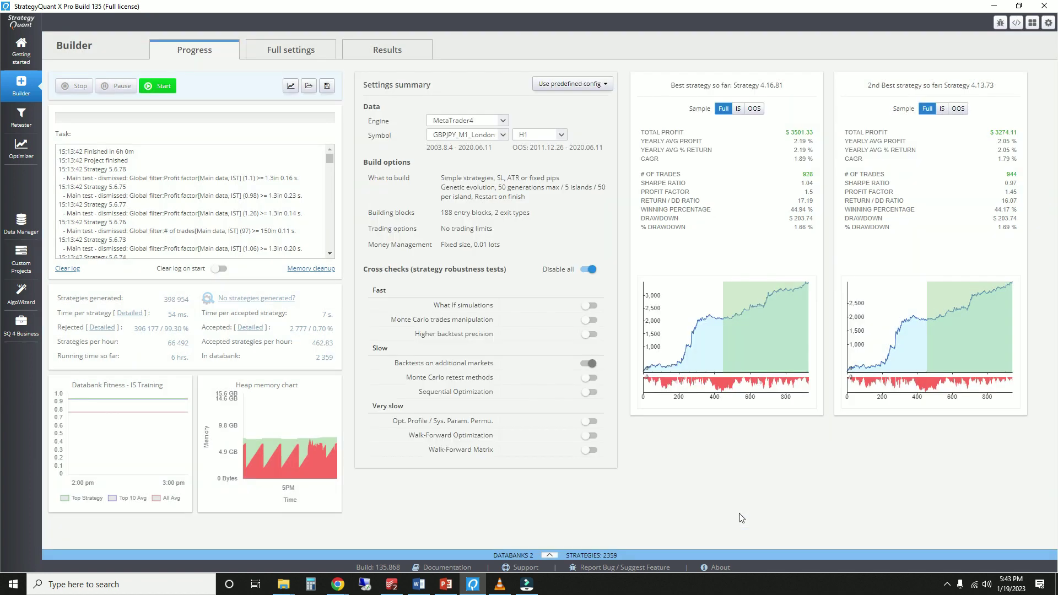
- Open the top-ranked Strategy 4.16.81 from the databank in its detailed results
left_click(545, 556)
left_click(514, 409)
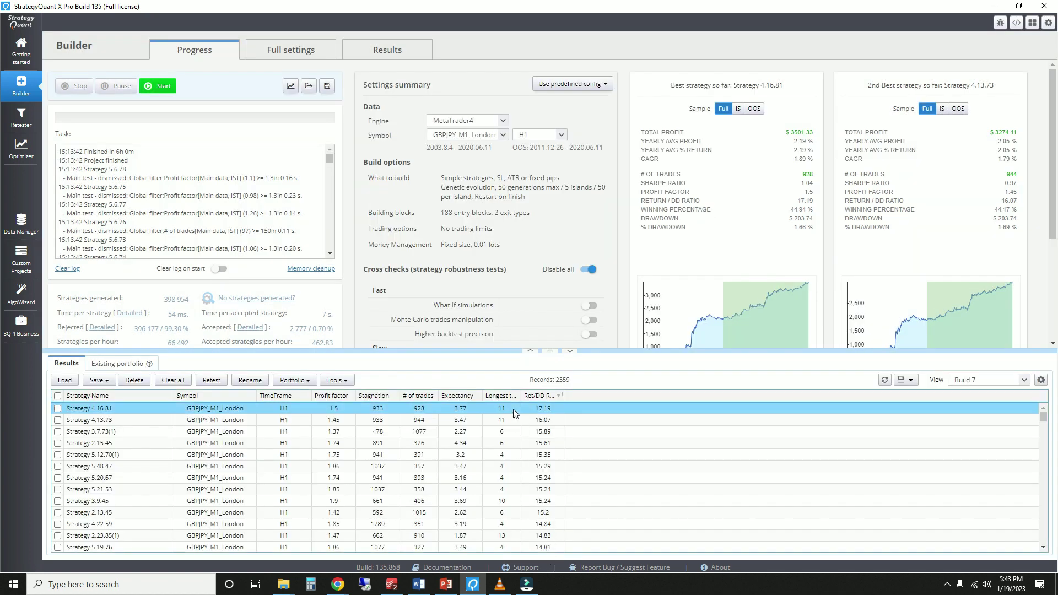
double_click(514, 409)
left_click(571, 354)
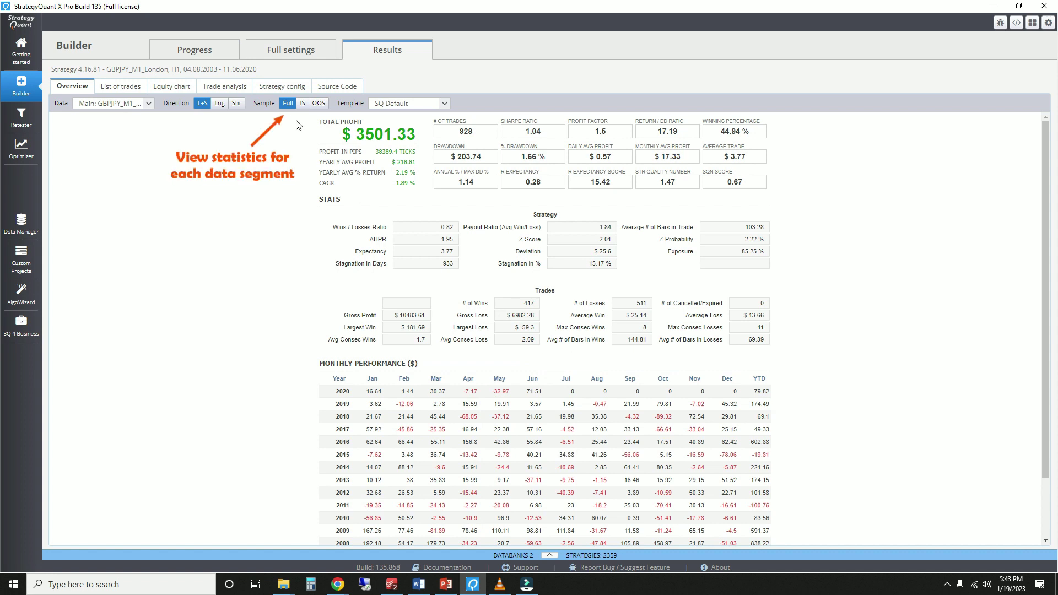
- Compare in-sample ($2,076.59) and out-of-sample ($1,424.74) profit, then view the equity chart
left_click(306, 106)
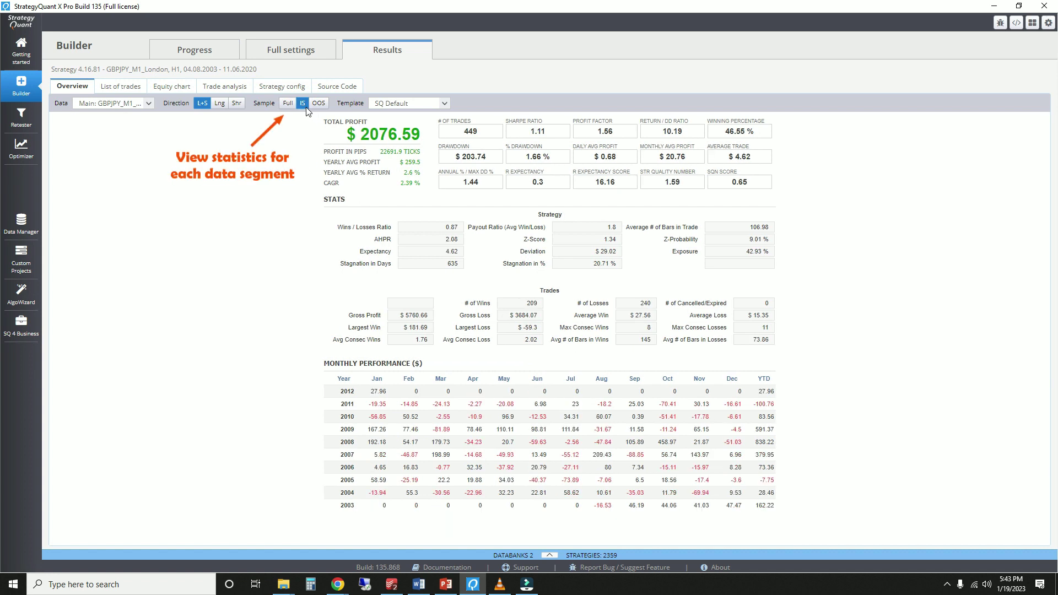
left_click(318, 105)
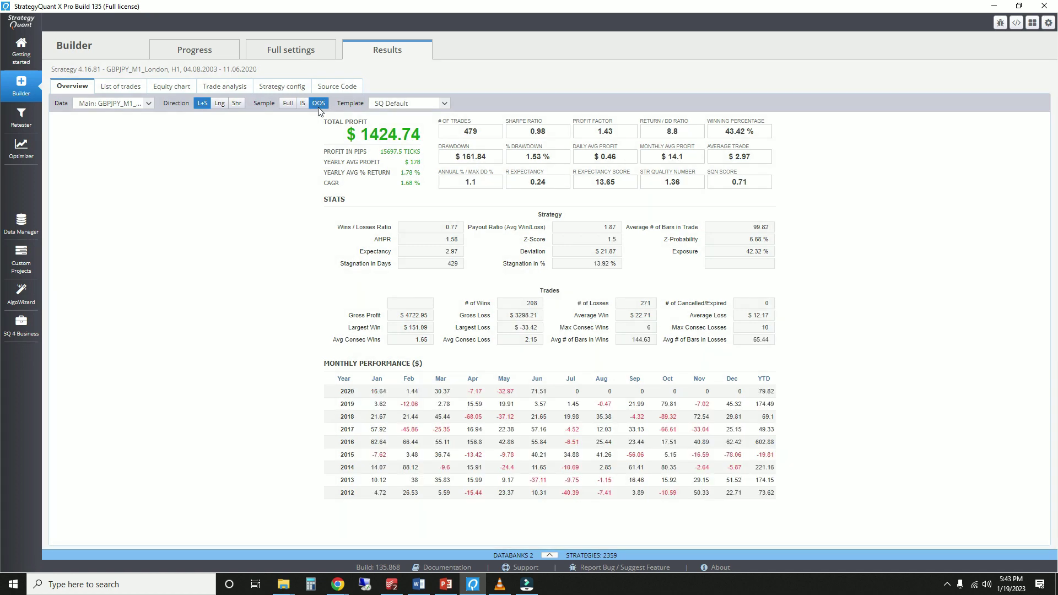
left_click(170, 86)
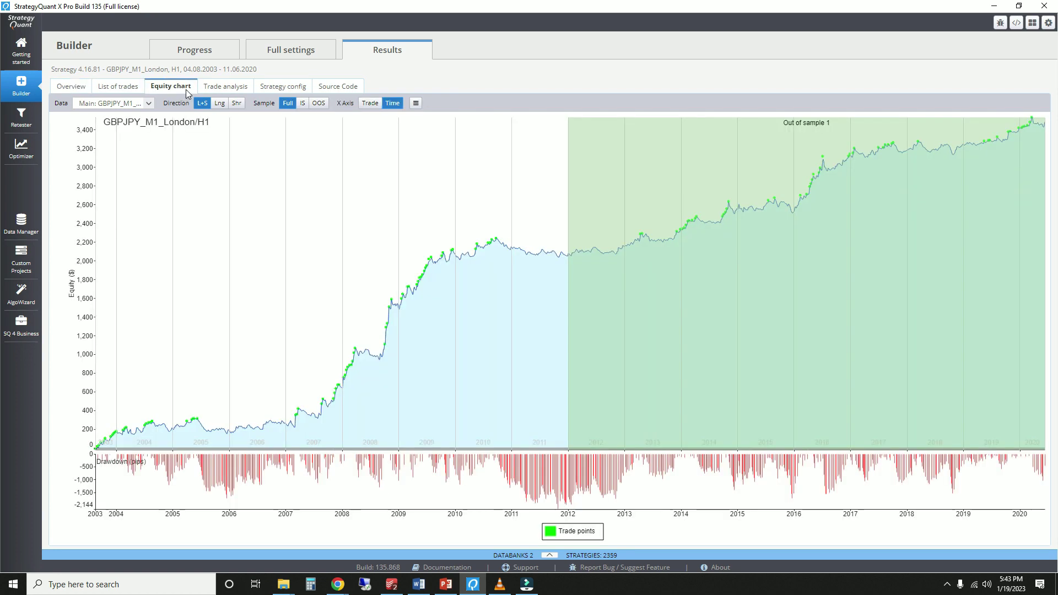